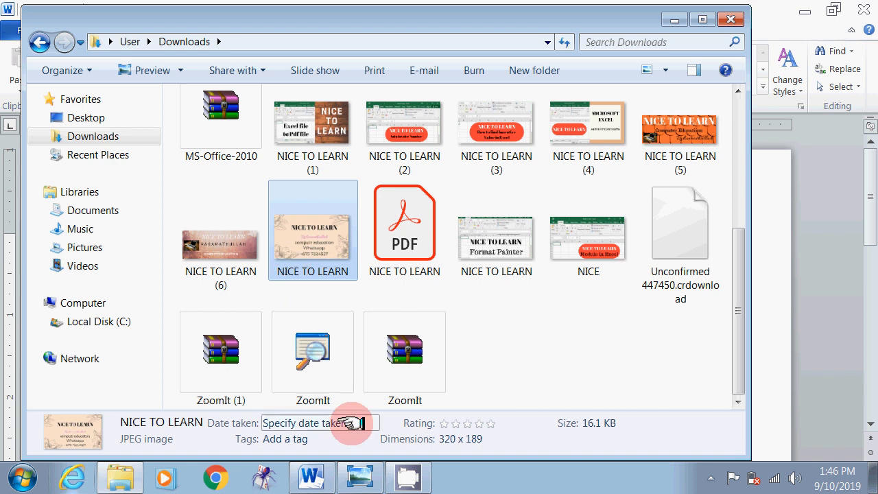
Step: View the NICE TO LEARN card picture in Windows Photo Viewer, and switch to the blank Word document
{"action": "left_click", "coordinate": [355, 478]}
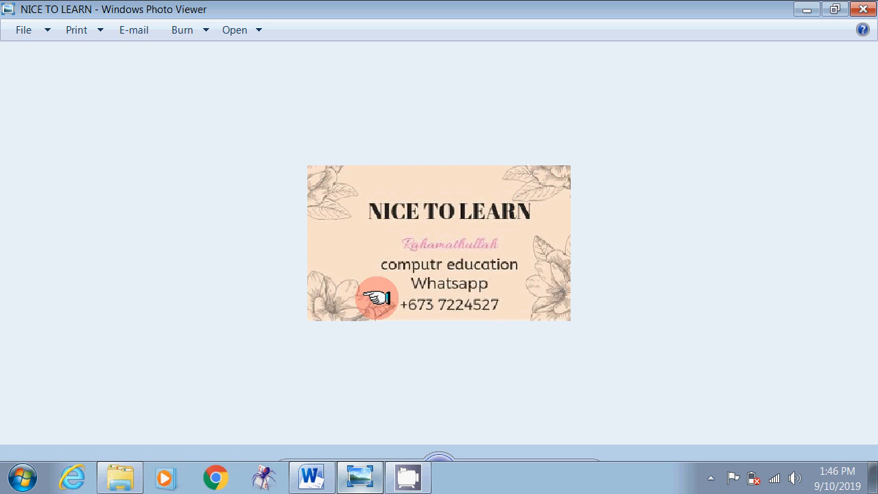
{"action": "left_click", "coordinate": [309, 473]}
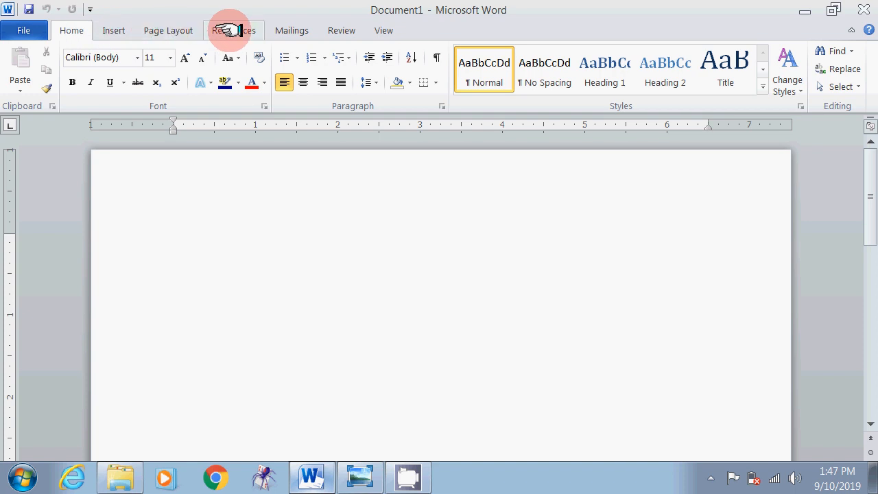
Step: Start a Labels mail merge in the blank document, bringing up the label options
{"action": "left_click", "coordinate": [290, 32]}
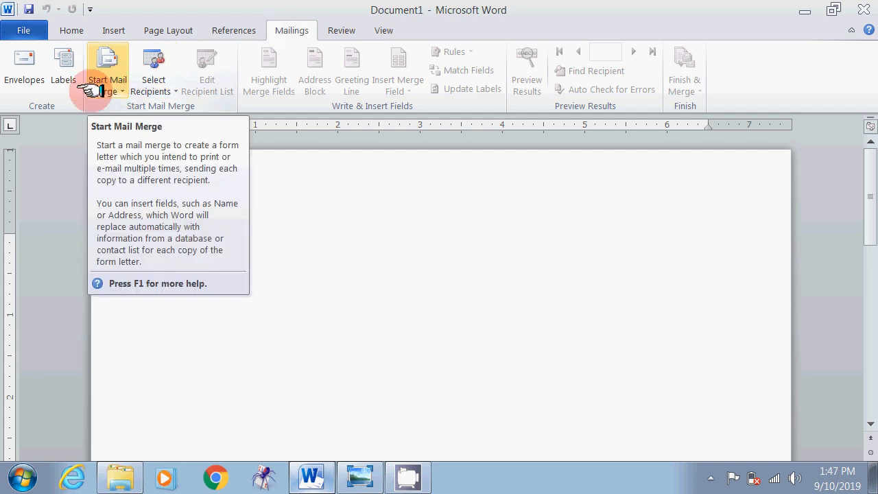
{"action": "left_click", "coordinate": [120, 88]}
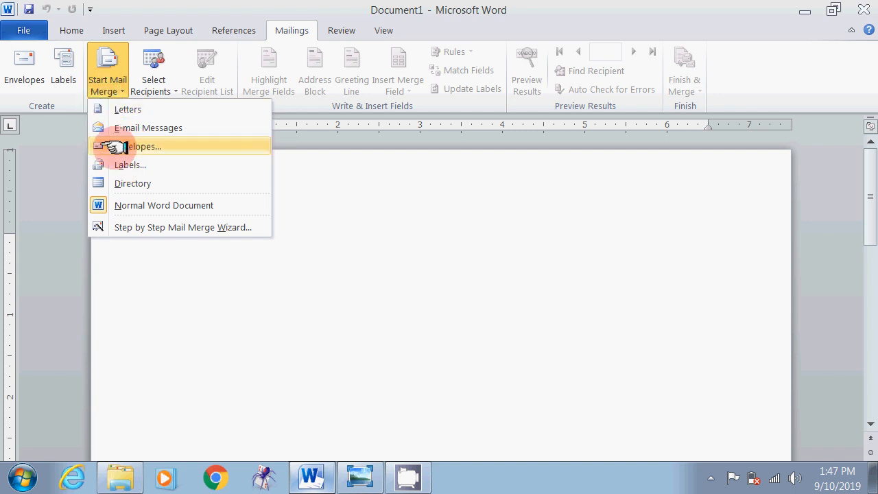
{"action": "left_click", "coordinate": [139, 165]}
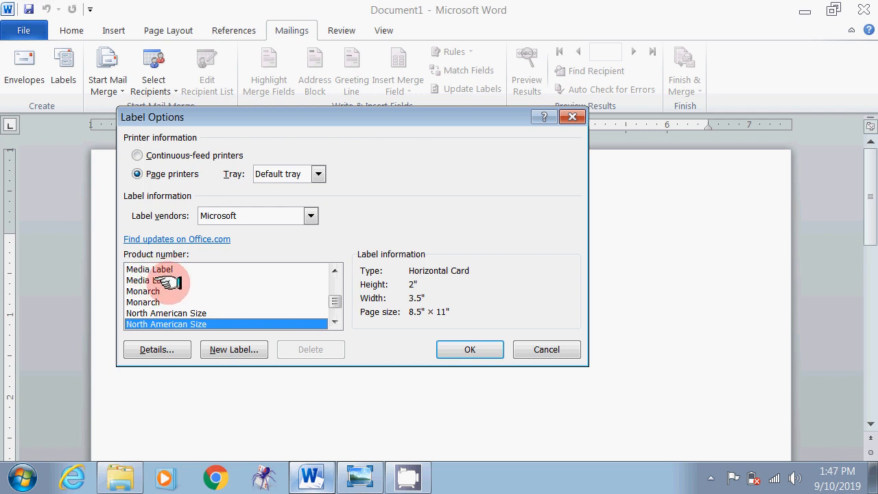
Step: Examine the label information for the Index Card and 30 Per Page products in the Microsoft label list
{"action": "left_click", "coordinate": [334, 270]}
{"action": "left_click", "coordinate": [334, 270]}
{"action": "left_click", "coordinate": [335, 270]}
{"action": "left_click", "coordinate": [335, 270]}
{"action": "left_click", "coordinate": [335, 271]}
{"action": "left_click", "coordinate": [335, 270]}
{"action": "left_click", "coordinate": [336, 270]}
{"action": "left_click", "coordinate": [335, 270]}
{"action": "left_click", "coordinate": [335, 270]}
{"action": "left_click", "coordinate": [334, 270]}
{"action": "left_click", "coordinate": [334, 270]}
{"action": "left_click", "coordinate": [335, 270]}
{"action": "left_click", "coordinate": [157, 280]}
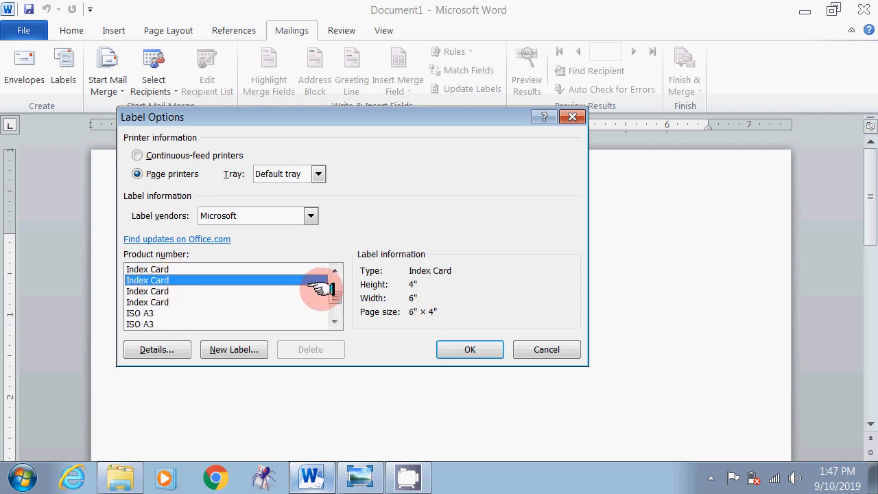
{"action": "left_click_drag", "start_coordinate": [333, 295], "coordinate": [334, 284]}
{"action": "left_click", "coordinate": [165, 323]}
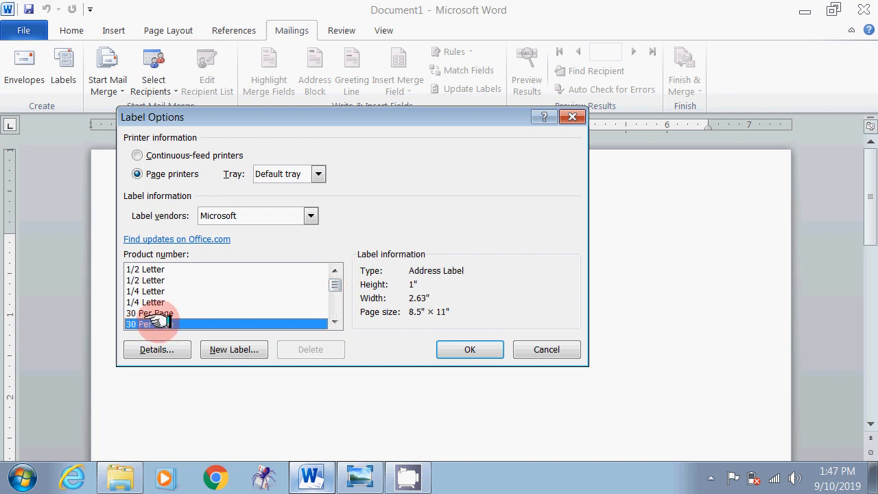
Step: Set up the label sheet with Microsoft's North American Size horizontal card, 2" high and 3.5" wide
{"action": "left_click", "coordinate": [335, 321]}
{"action": "left_click", "coordinate": [335, 321]}
{"action": "left_click", "coordinate": [335, 322]}
{"action": "left_click", "coordinate": [335, 321]}
{"action": "left_click", "coordinate": [334, 322]}
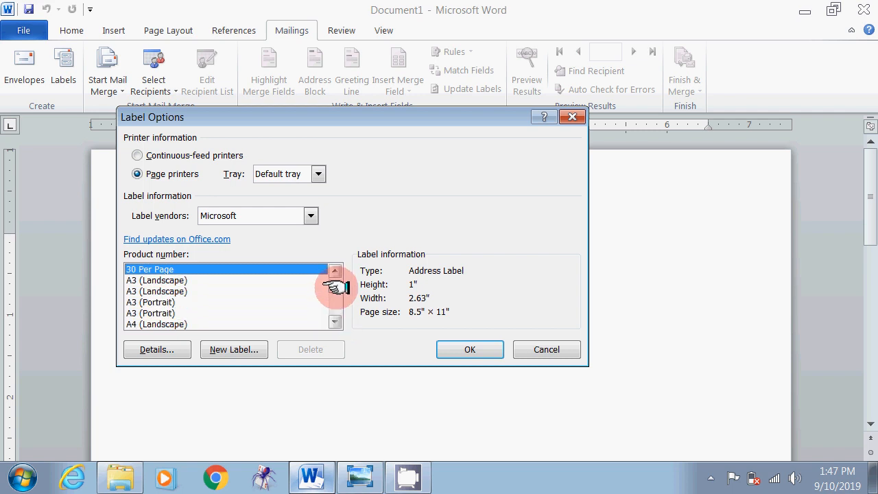
{"action": "left_click", "coordinate": [335, 323]}
{"action": "left_click", "coordinate": [334, 323]}
{"action": "left_click", "coordinate": [335, 323]}
{"action": "left_click", "coordinate": [334, 323]}
{"action": "left_click", "coordinate": [335, 322]}
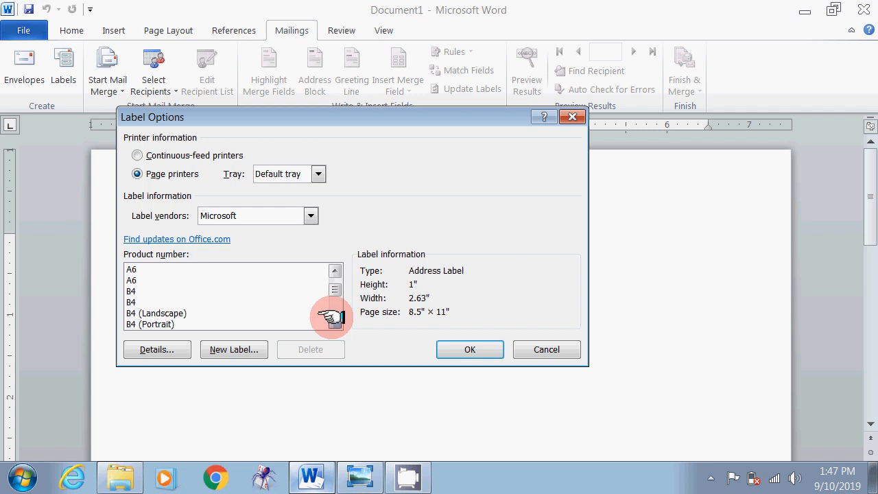
{"action": "left_click", "coordinate": [335, 322]}
{"action": "left_click", "coordinate": [335, 322]}
{"action": "left_click", "coordinate": [335, 323]}
{"action": "left_click", "coordinate": [335, 323]}
{"action": "left_click", "coordinate": [335, 323]}
{"action": "left_click", "coordinate": [335, 322]}
{"action": "left_click", "coordinate": [335, 322]}
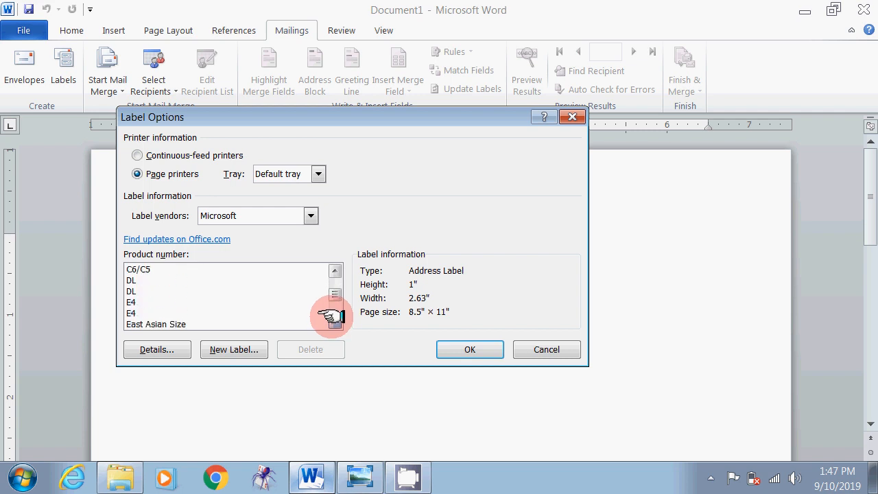
{"action": "left_click", "coordinate": [334, 322]}
{"action": "left_click", "coordinate": [335, 322]}
{"action": "left_click", "coordinate": [334, 322]}
{"action": "left_click", "coordinate": [335, 322]}
{"action": "left_click", "coordinate": [335, 322]}
{"action": "left_click", "coordinate": [334, 323]}
{"action": "left_click", "coordinate": [335, 323]}
{"action": "left_click", "coordinate": [335, 323]}
{"action": "left_click", "coordinate": [334, 322]}
{"action": "left_click", "coordinate": [335, 322]}
{"action": "left_click", "coordinate": [335, 322]}
{"action": "left_click", "coordinate": [335, 323]}
{"action": "left_click", "coordinate": [335, 322]}
{"action": "left_click", "coordinate": [335, 322]}
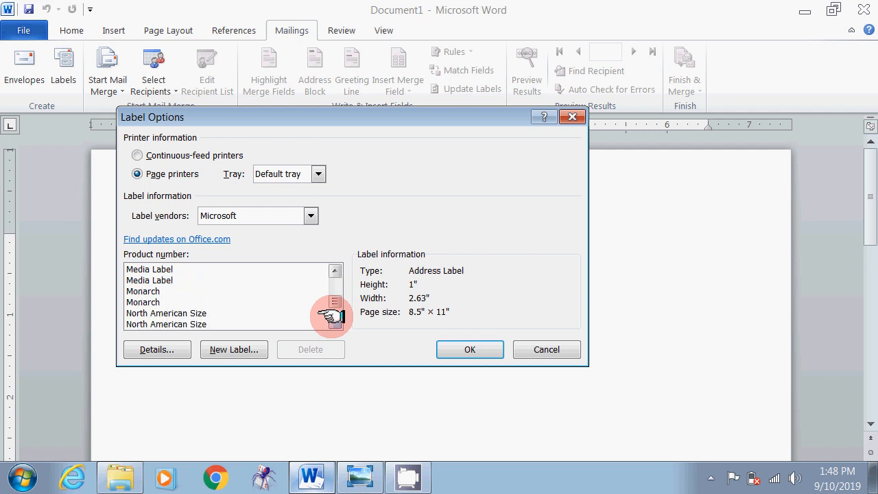
{"action": "left_click", "coordinate": [175, 324]}
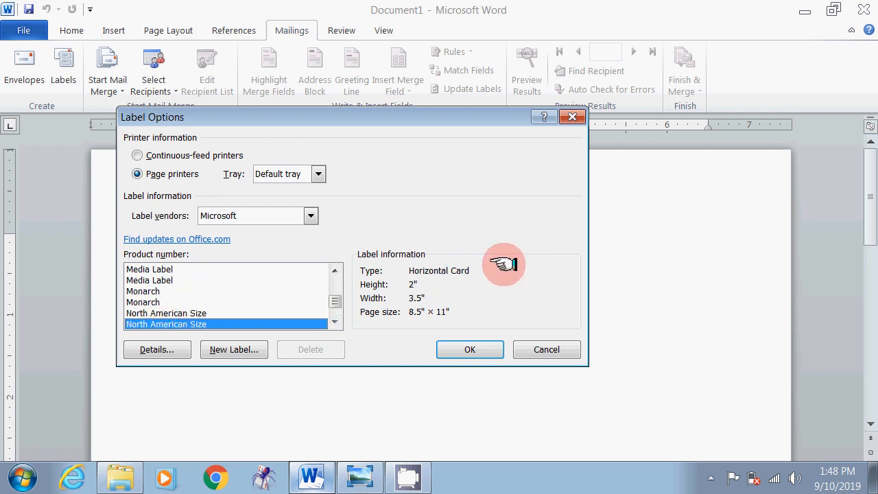
{"action": "left_click", "coordinate": [167, 313]}
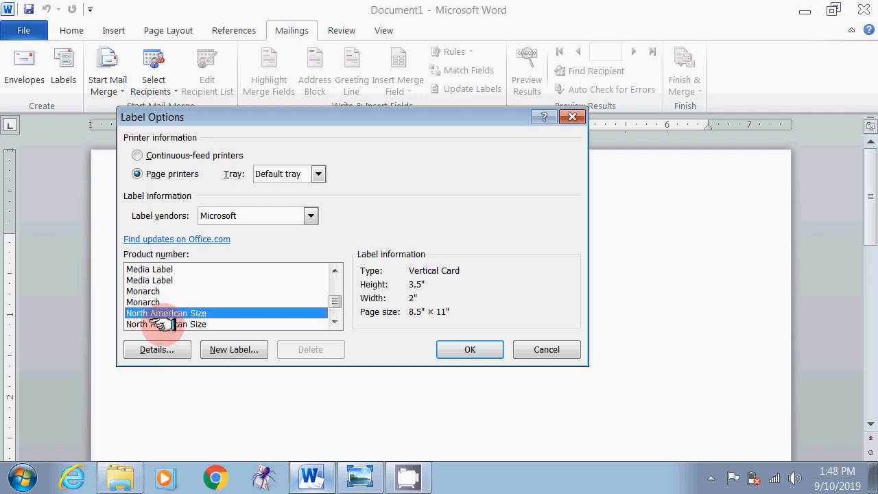
{"action": "left_click", "coordinate": [169, 323]}
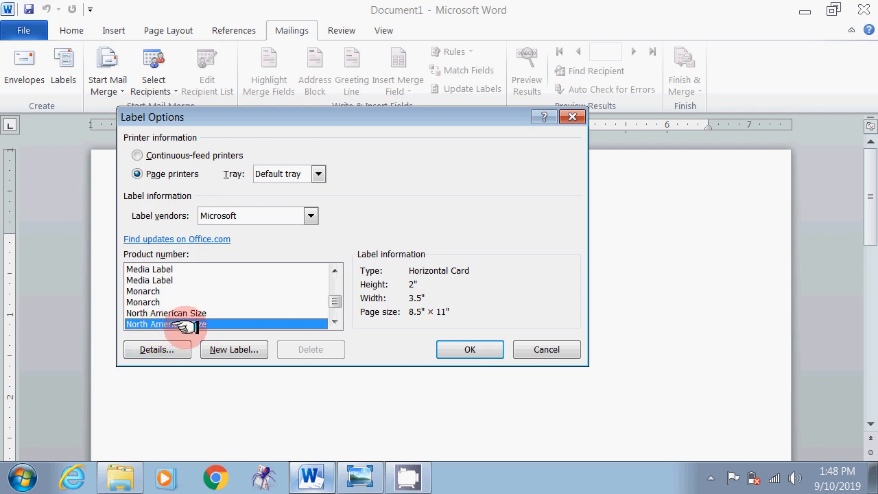
{"action": "left_click", "coordinate": [473, 350]}
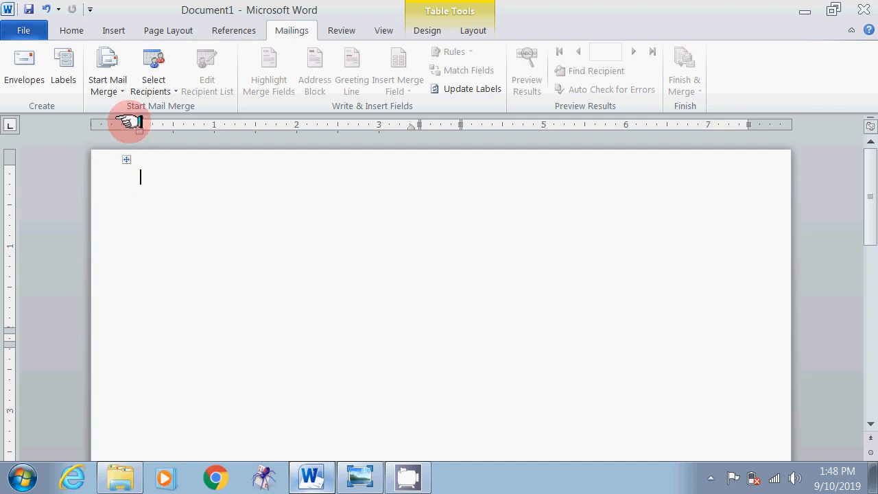
{"action": "left_click", "coordinate": [473, 89]}
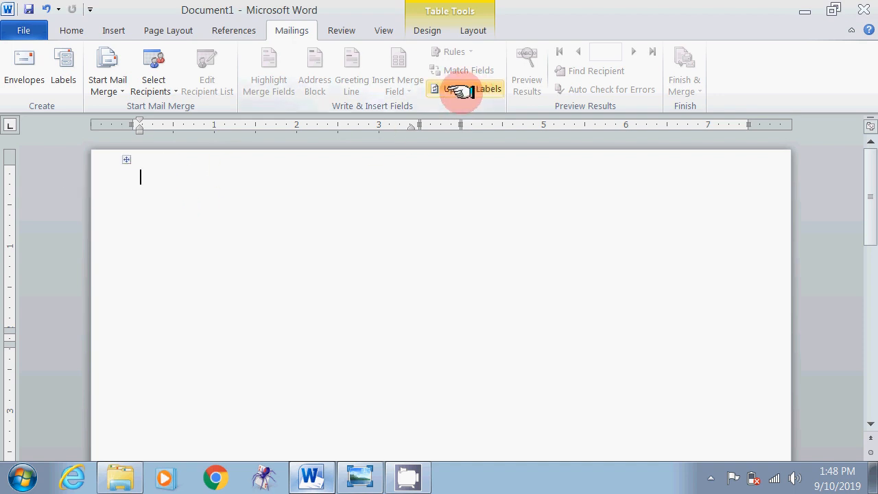
{"action": "left_click", "coordinate": [474, 94]}
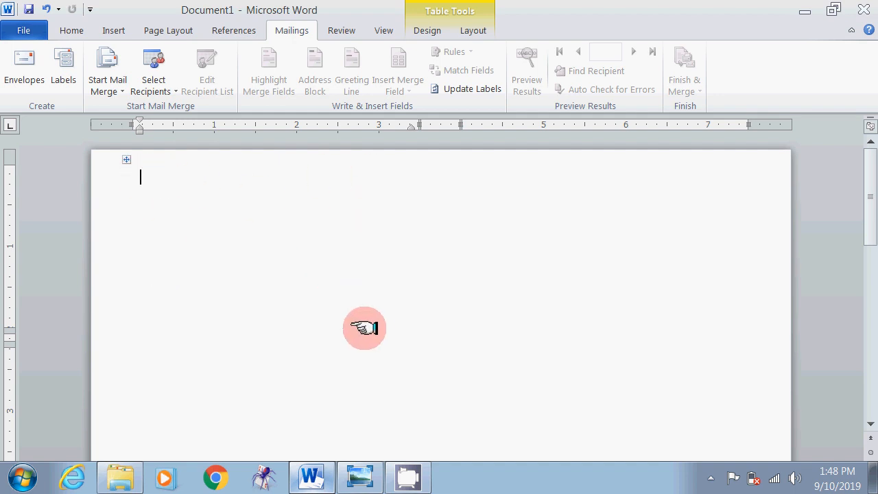
Step: Insert the NICE TO LEARN business card picture (320 x 189) from the Downloads folder into the first label
{"action": "left_click", "coordinate": [115, 31]}
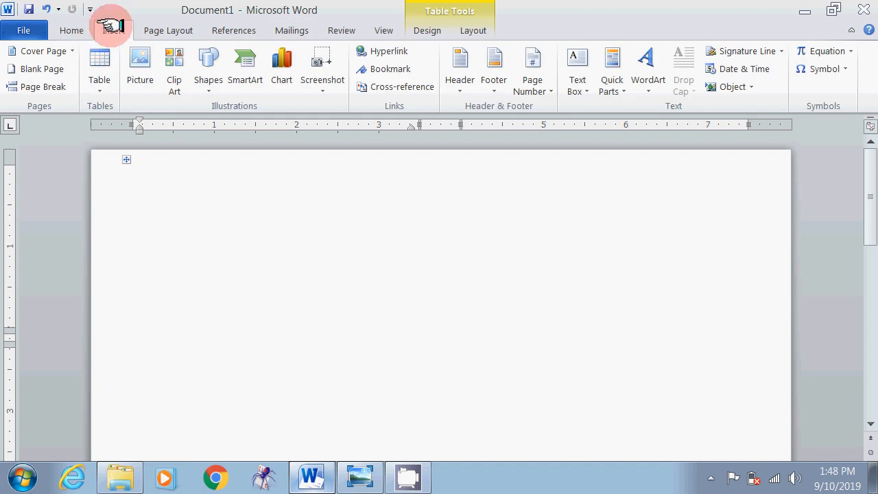
{"action": "left_click", "coordinate": [130, 65]}
{"action": "left_click", "coordinate": [142, 60]}
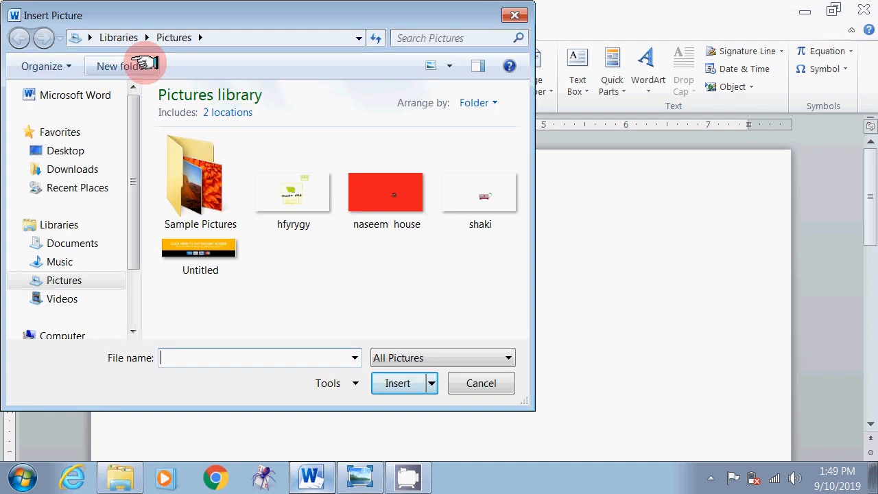
{"action": "left_click", "coordinate": [75, 169]}
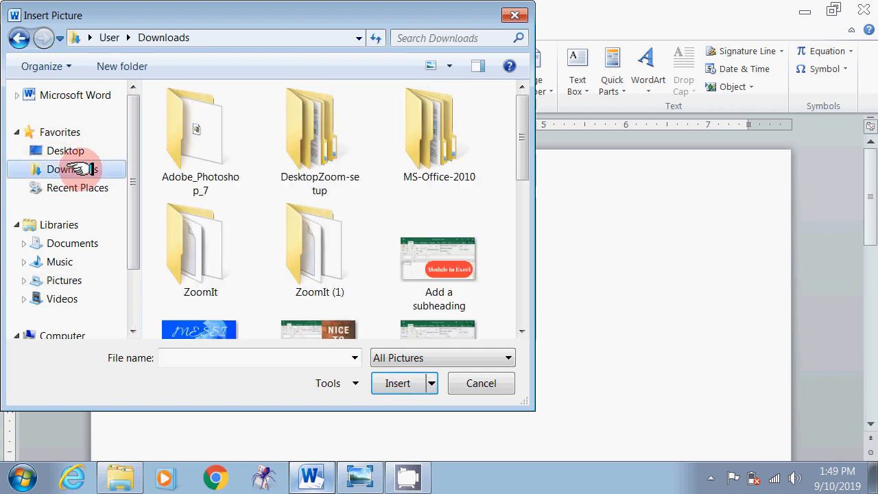
{"action": "left_click", "coordinate": [522, 331]}
{"action": "left_click", "coordinate": [522, 331]}
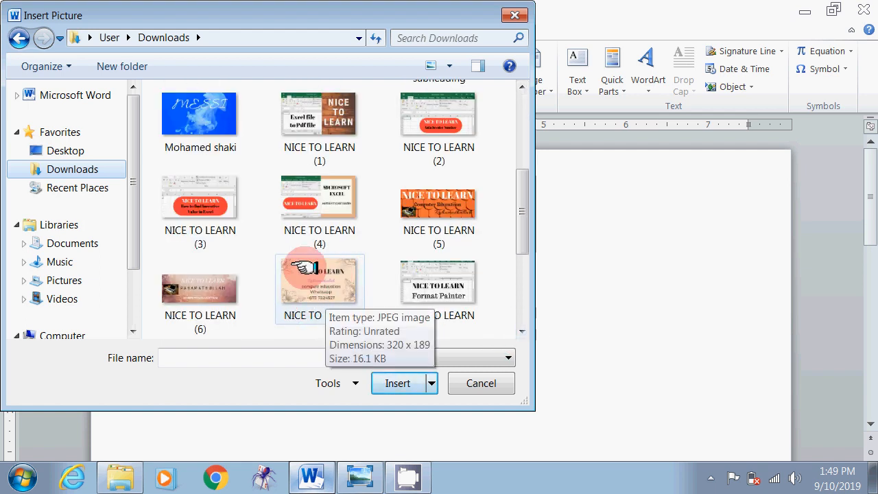
{"action": "left_click", "coordinate": [318, 279]}
{"action": "left_click", "coordinate": [388, 382]}
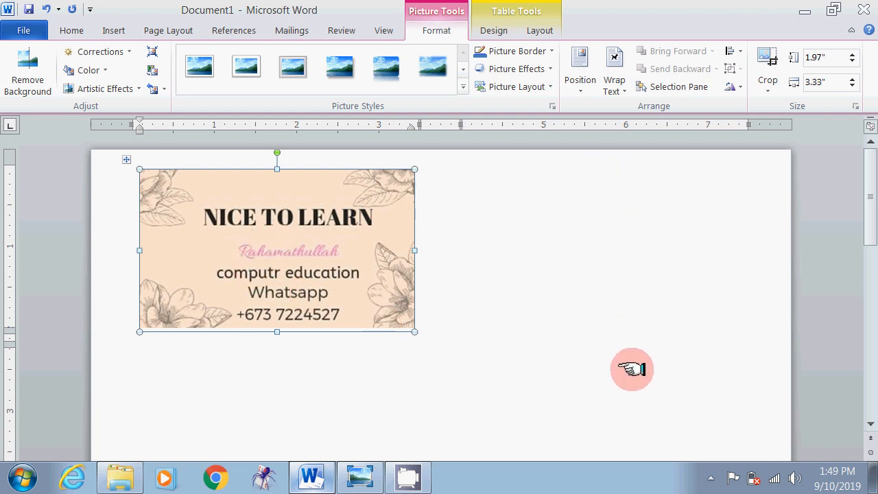
Step: Update the labels so the card picture from the first label is repeated in every label on the sheet
{"action": "scroll", "coordinate": [626, 369], "scroll_direction": "down", "scroll_amount": 3}
{"action": "scroll", "coordinate": [628, 367], "scroll_direction": "down", "scroll_amount": 10}
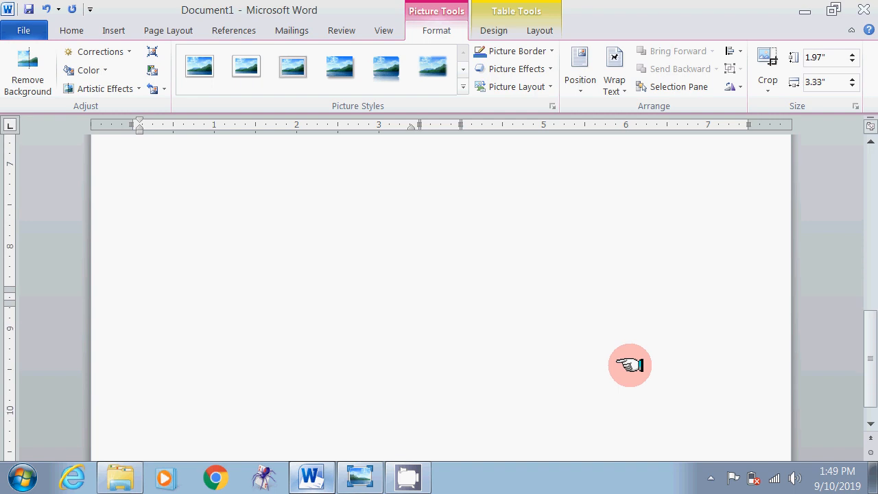
{"action": "scroll", "coordinate": [630, 365], "scroll_direction": "up", "scroll_amount": 12}
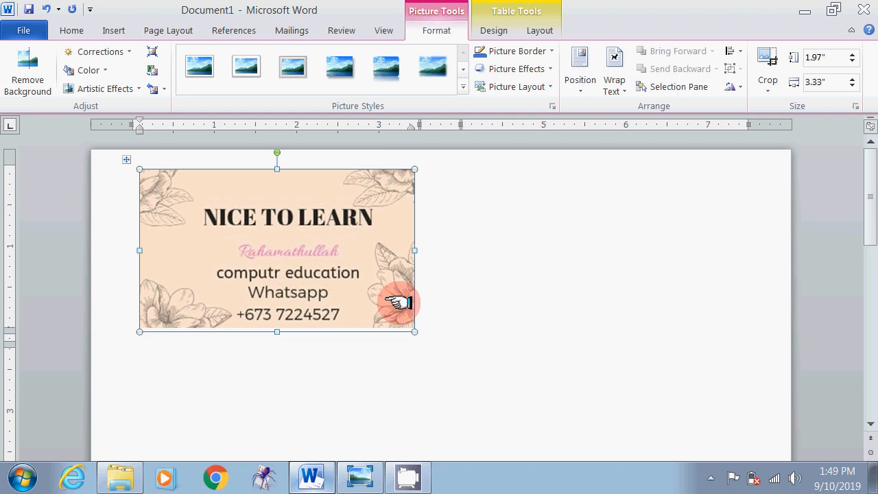
{"action": "left_click", "coordinate": [291, 30]}
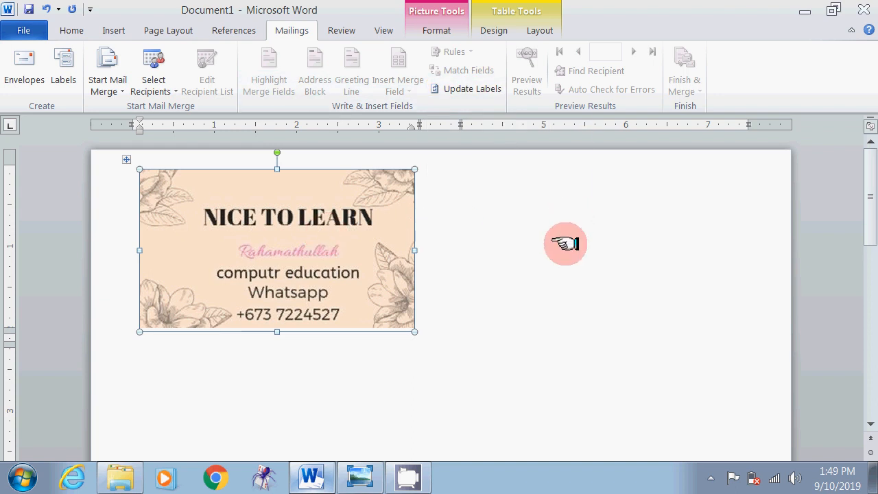
{"action": "left_click", "coordinate": [472, 90]}
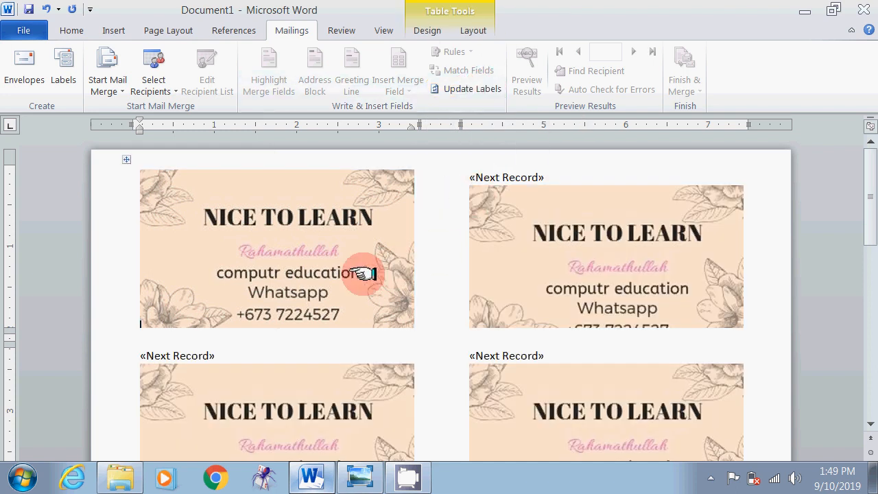
Step: Review the full sheet of repeated cards and open the choice of mail merge document types again
{"action": "scroll", "coordinate": [420, 404], "scroll_direction": "down", "scroll_amount": 2}
{"action": "scroll", "coordinate": [422, 401], "scroll_direction": "down", "scroll_amount": 8}
{"action": "scroll", "coordinate": [429, 393], "scroll_direction": "down", "scroll_amount": 4}
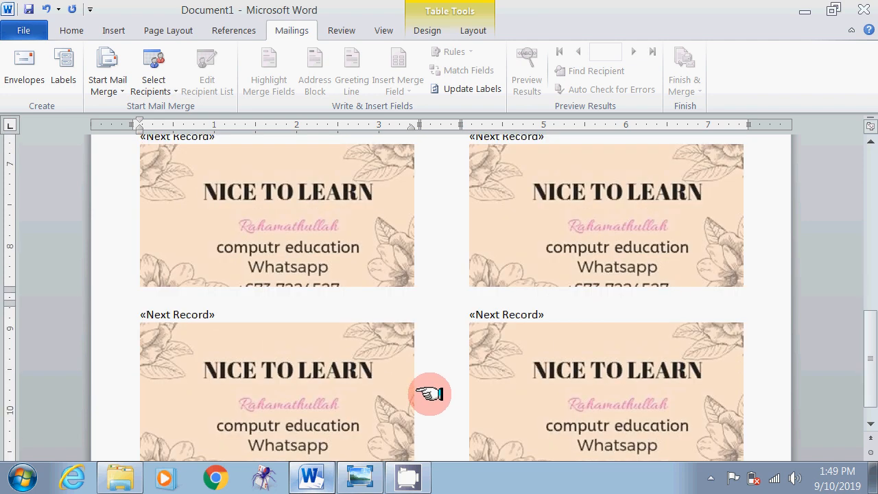
{"action": "scroll", "coordinate": [430, 392], "scroll_direction": "down", "scroll_amount": 9}
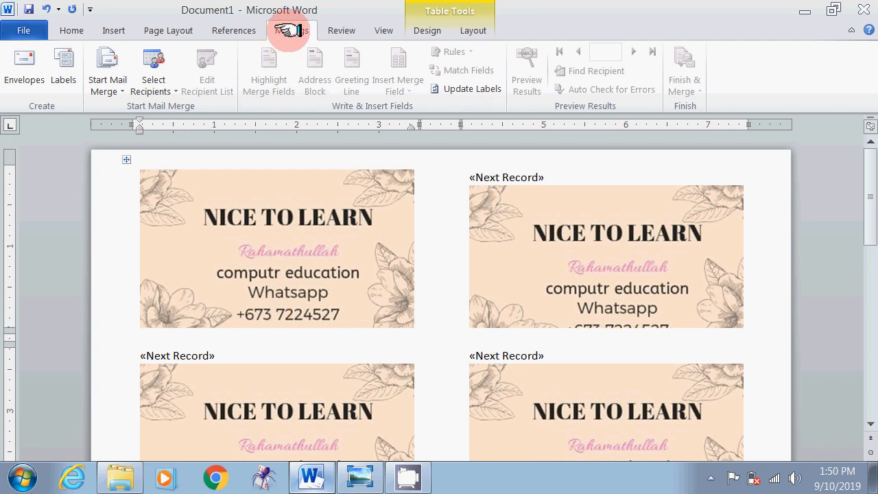
{"action": "left_click", "coordinate": [113, 92]}
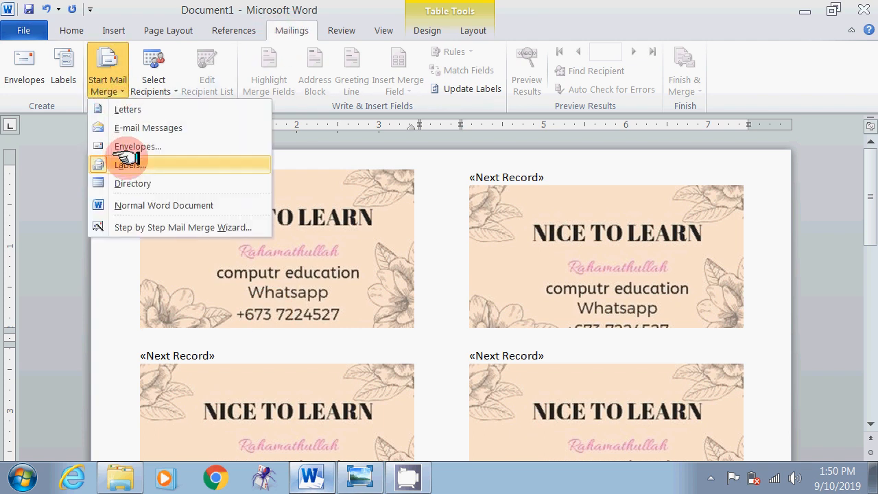